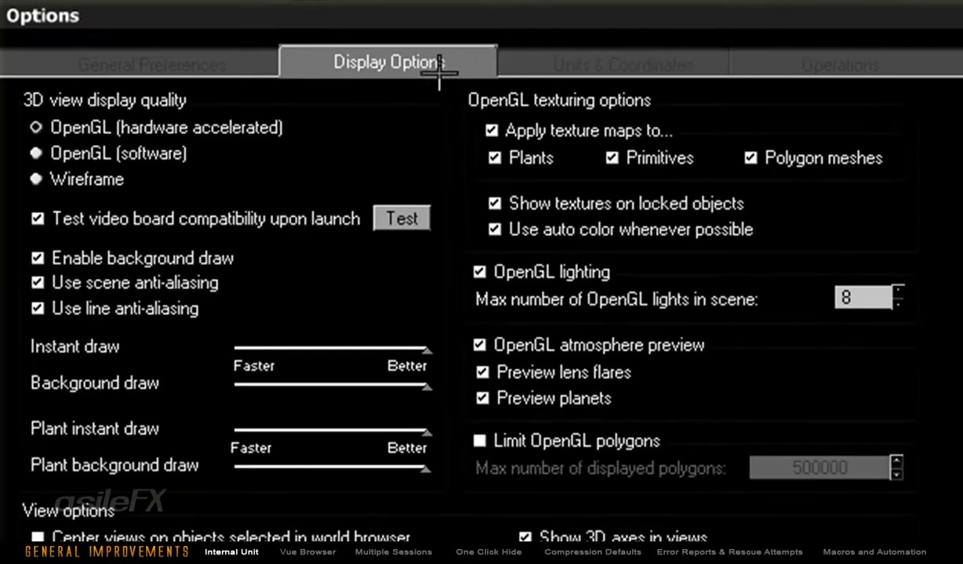
# Step: In the Units & Coordinates options, choose Metric (automatic) as the display unit and accept the settings
pyautogui.click(861, 66)
pyautogui.click(643, 75)
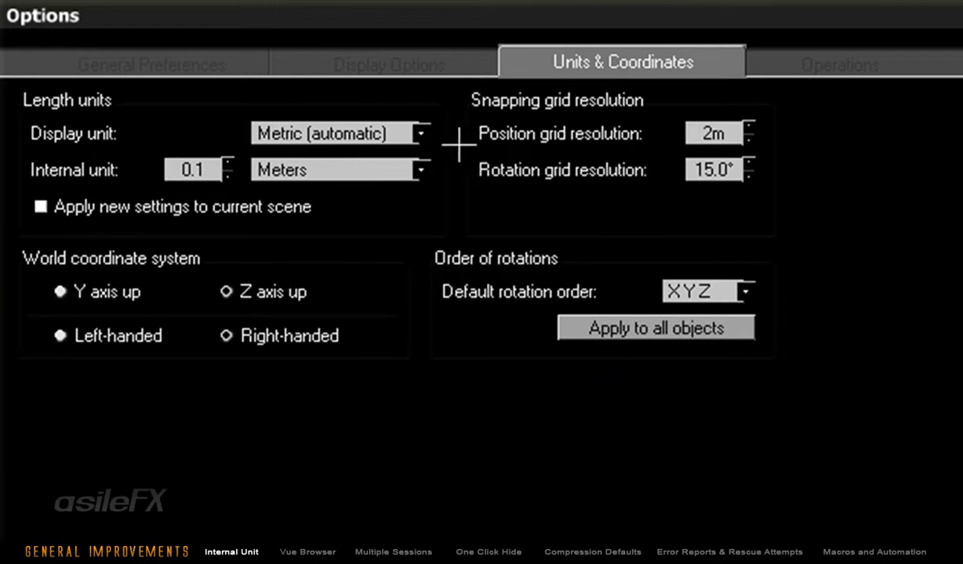
pyautogui.click(420, 132)
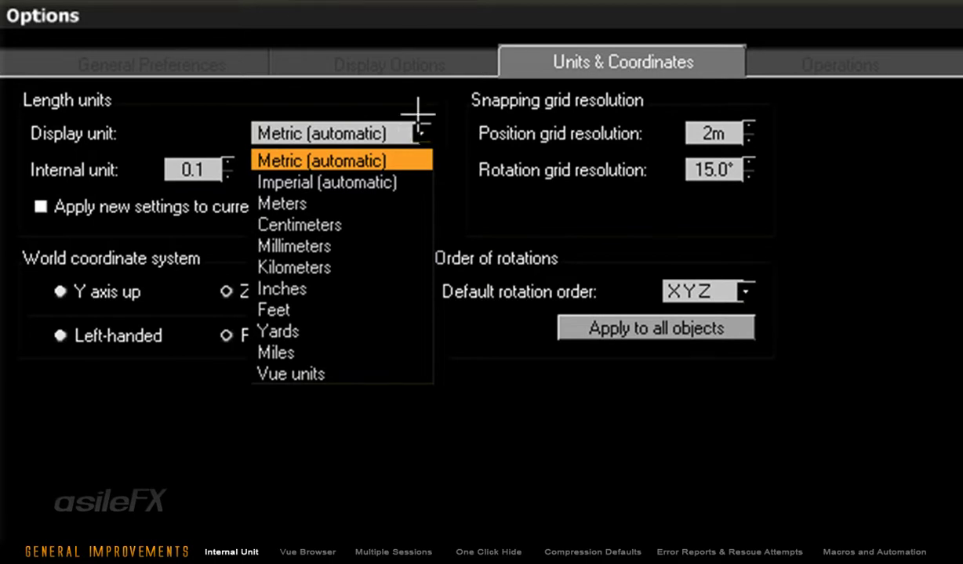
pyautogui.click(377, 159)
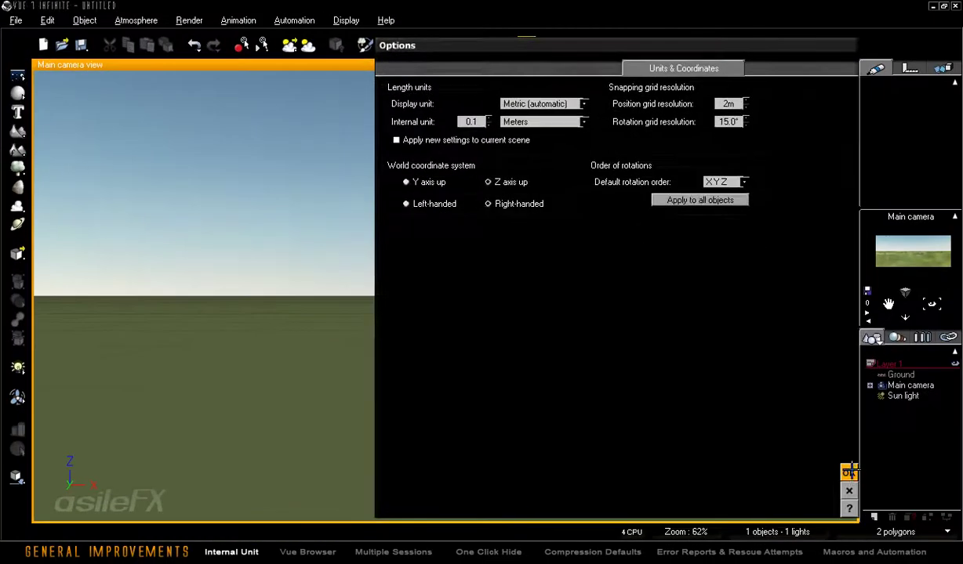
pyautogui.click(848, 471)
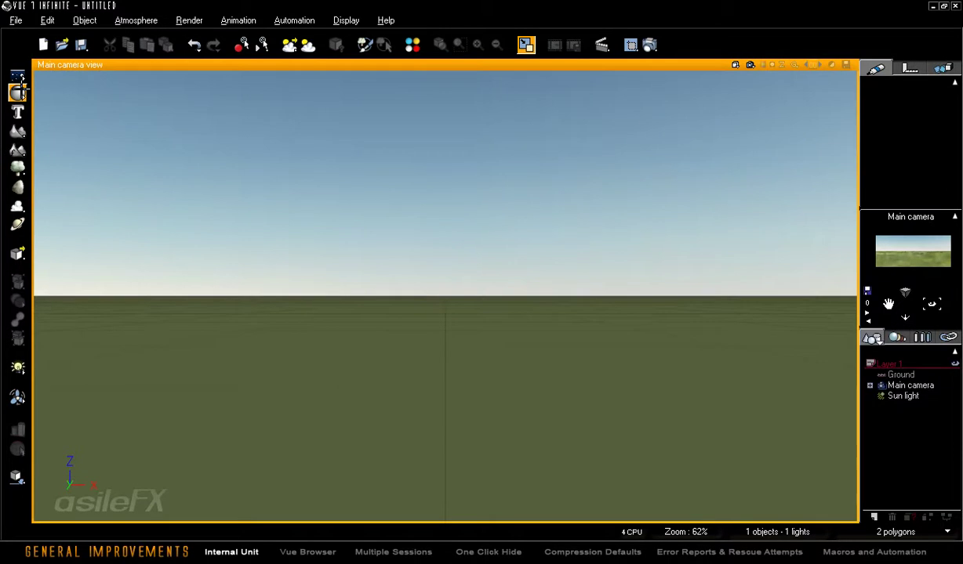
# Step: Add a sphere, show its size values and enlarge it uniformly to about 358.8 km
pyautogui.click(18, 92)
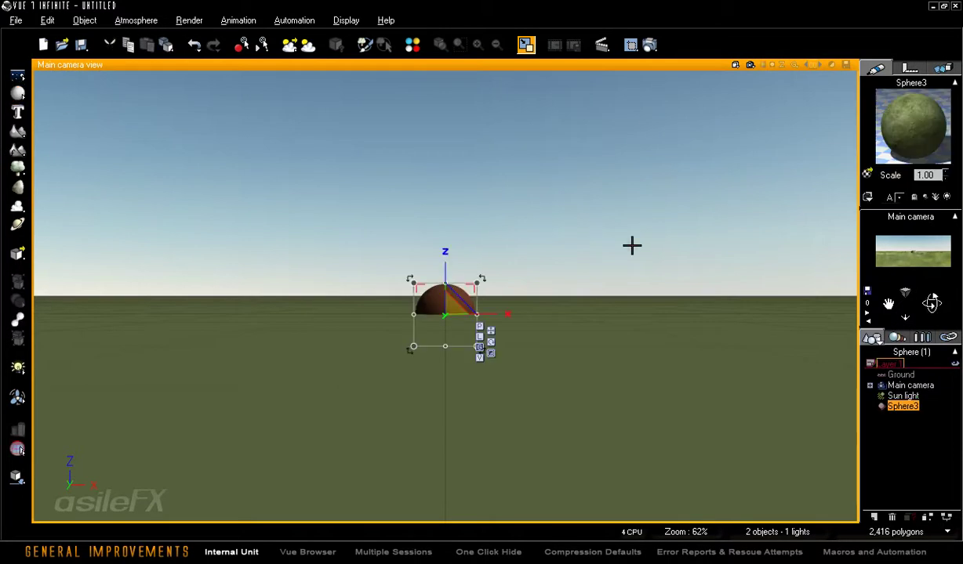
pyautogui.click(908, 68)
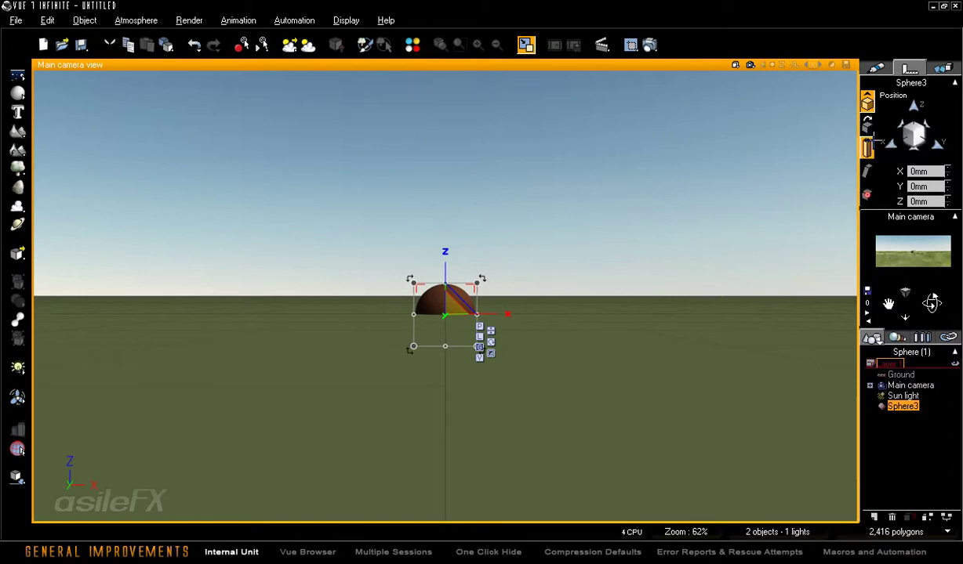
pyautogui.click(867, 148)
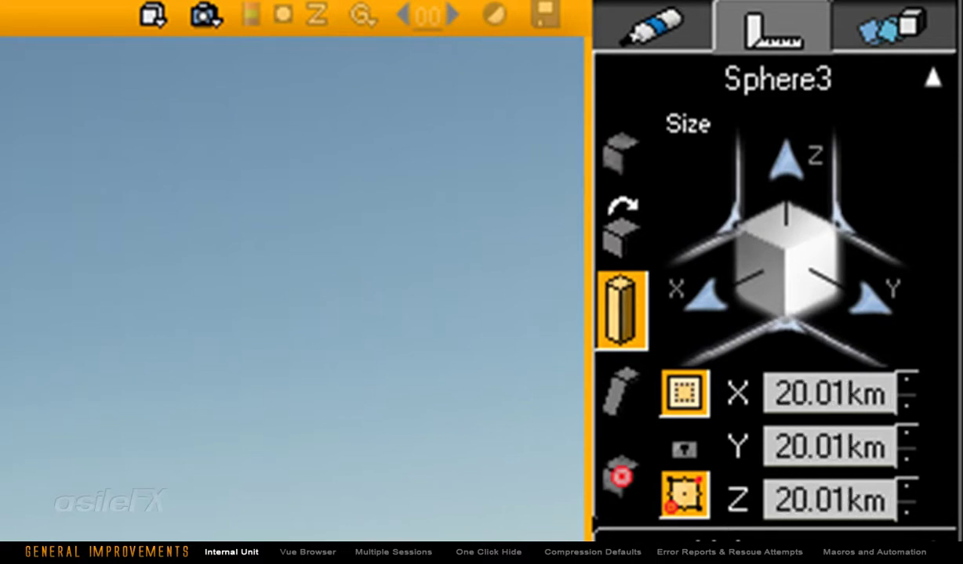
pyautogui.moveTo(75, 424); pyautogui.dragTo(391, 2)
pyautogui.moveTo(321, 345); pyautogui.dragTo(322, 365)
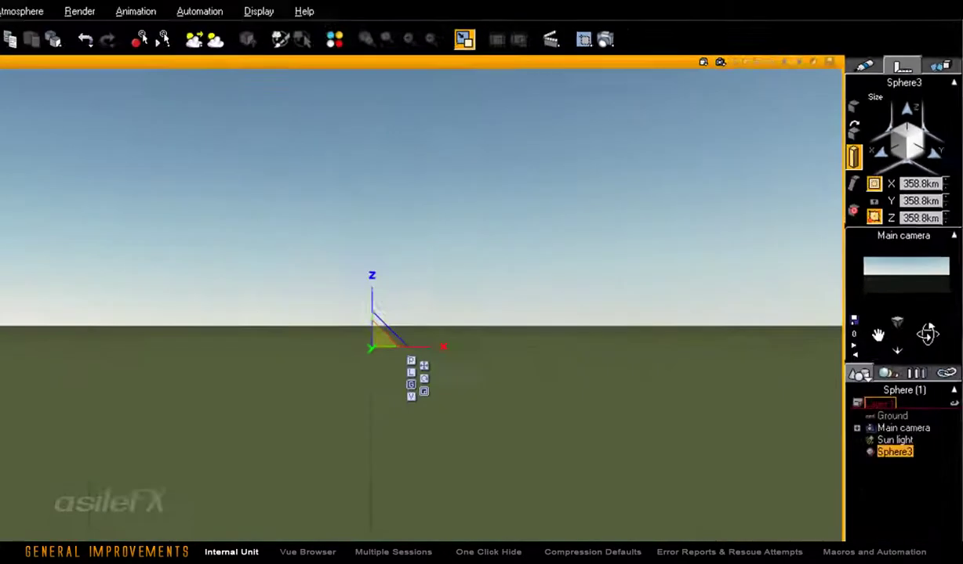
# Step: Change the display unit to Meters in the Units & Coordinates options and accept the change
pyautogui.click(16, 20)
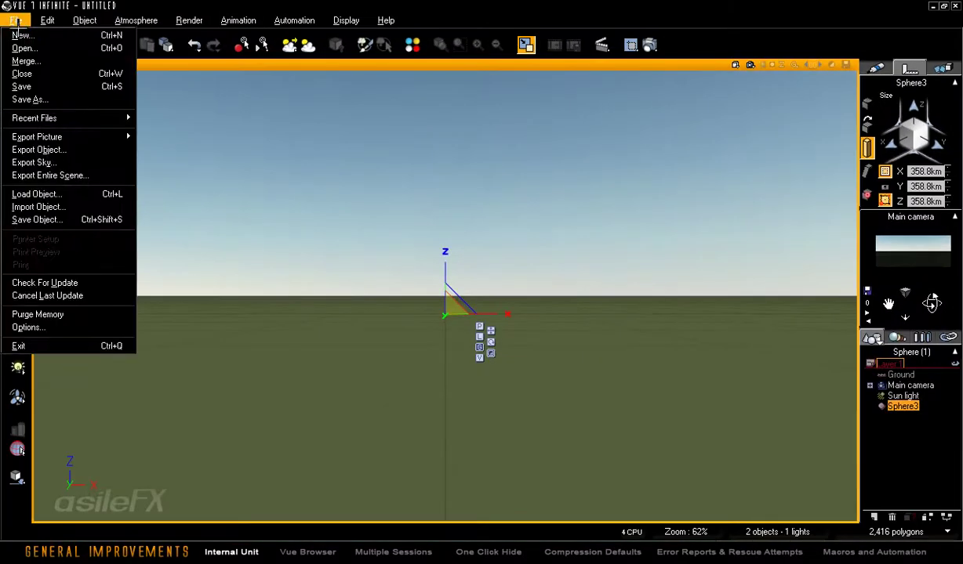
pyautogui.click(100, 327)
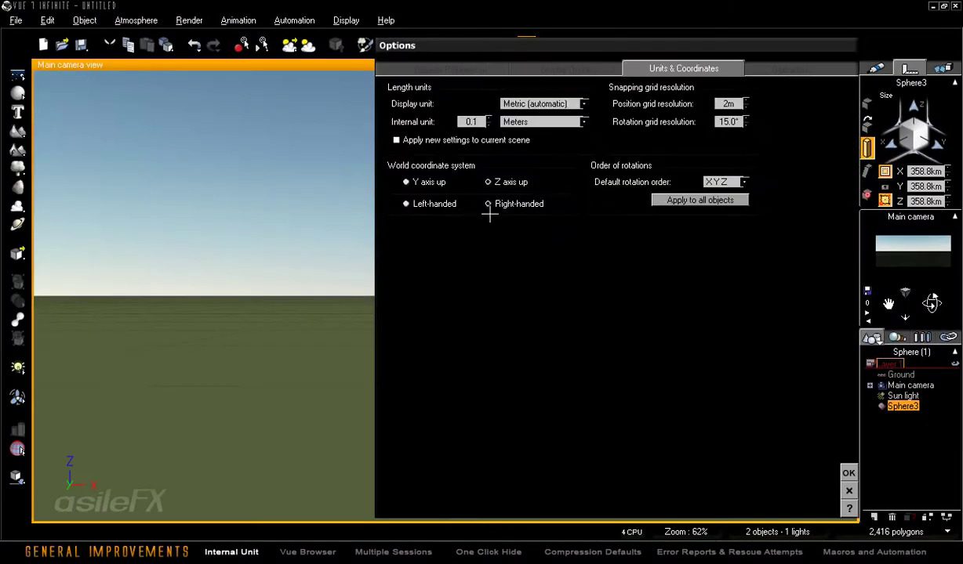
pyautogui.click(575, 99)
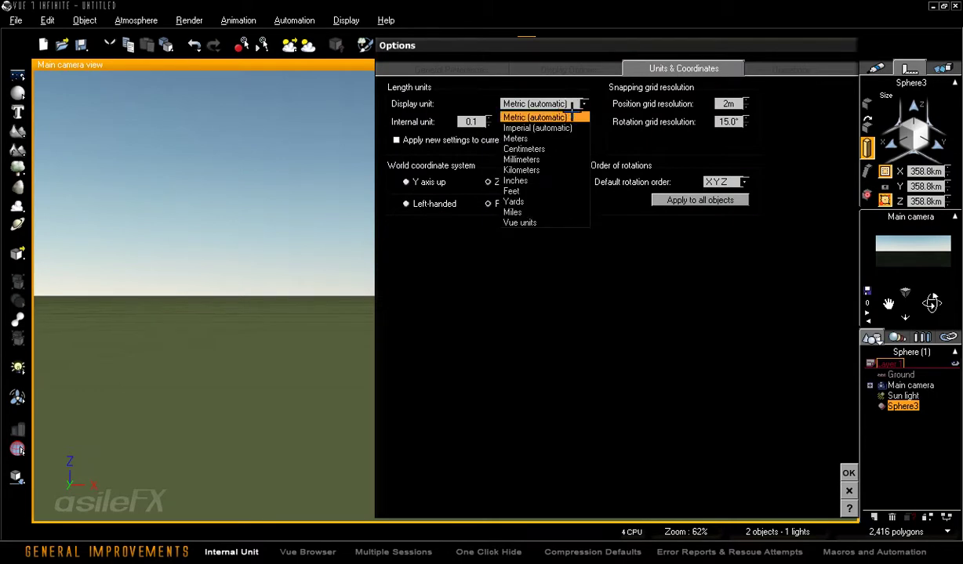
pyautogui.click(557, 138)
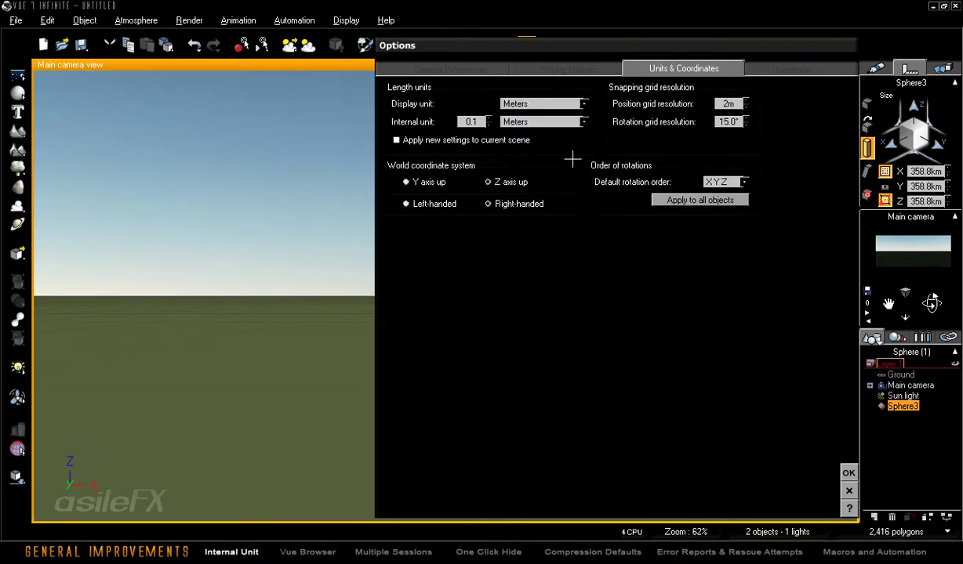
pyautogui.click(849, 472)
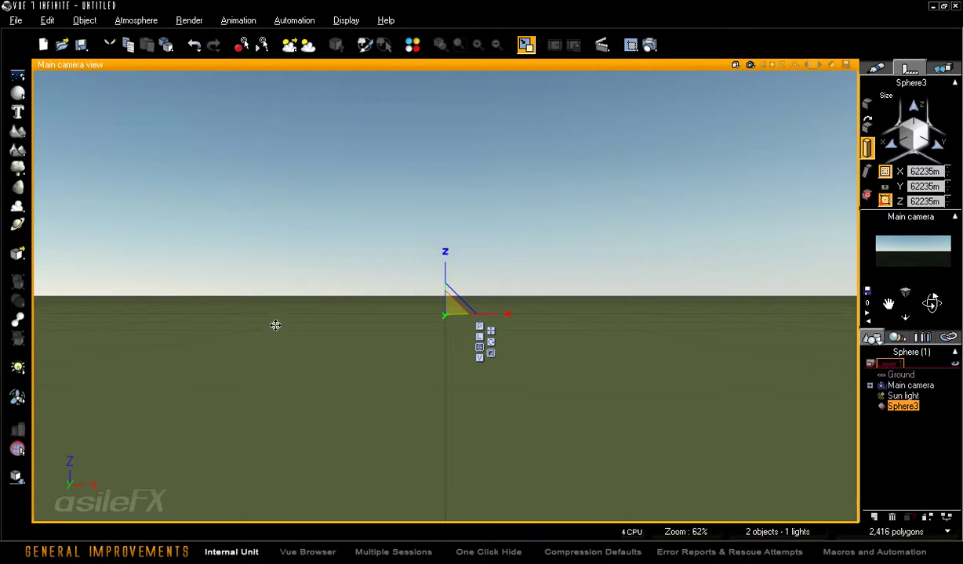
# Step: Shrink the sphere uniformly in the main camera view to about 0.0004 m
pyautogui.moveTo(457, 305); pyautogui.dragTo(197, 516)
pyautogui.moveTo(399, 107); pyautogui.dragTo(284, 280)
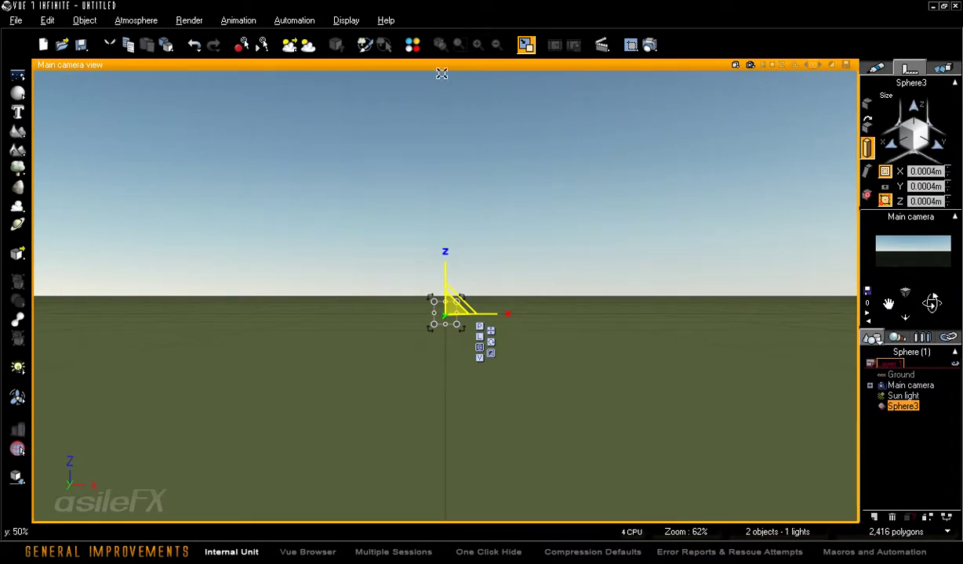
pyautogui.moveTo(284, 280); pyautogui.dragTo(469, 44)
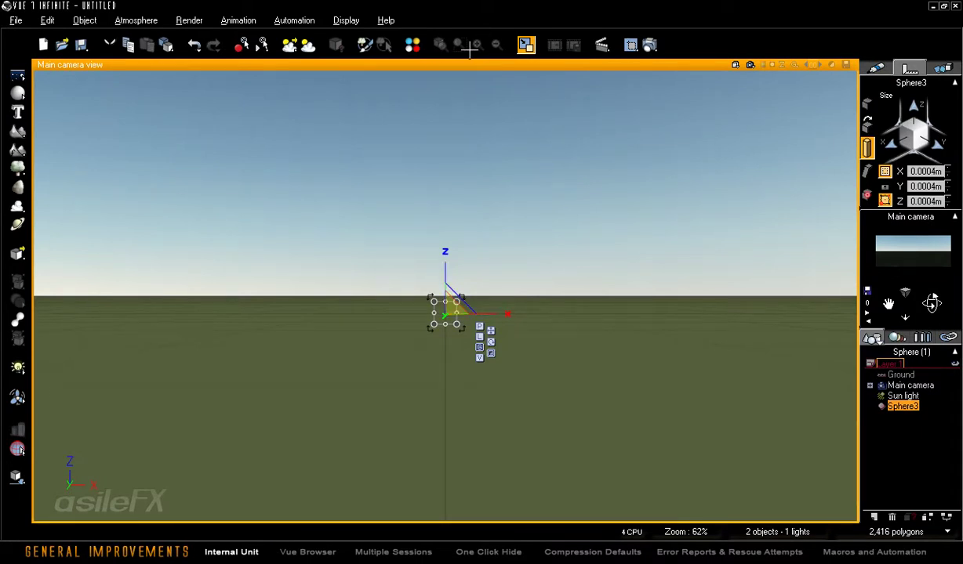
# Step: Delete the shrunken sphere from the scene
pyautogui.click(531, 189)
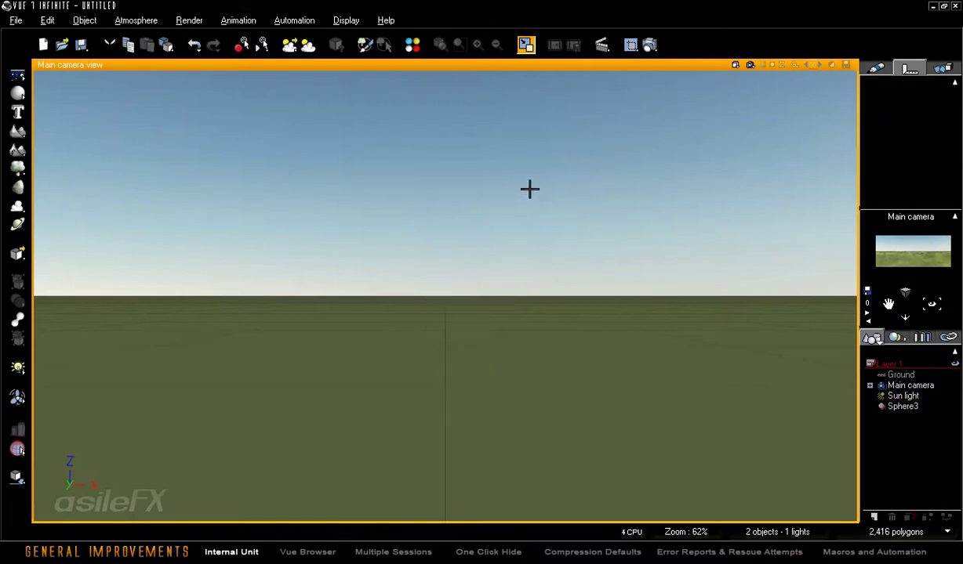
pyautogui.click(903, 406)
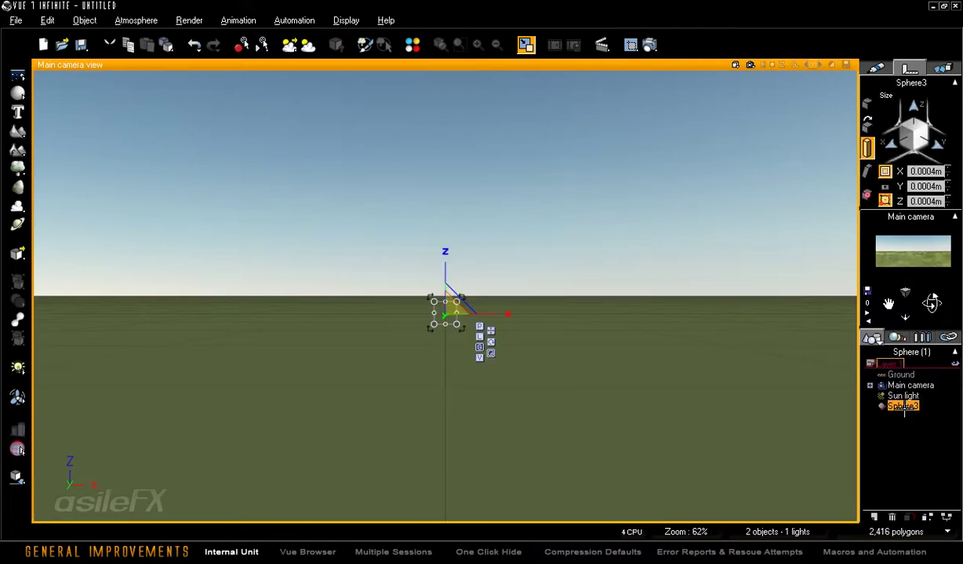
pyautogui.press('Delete')
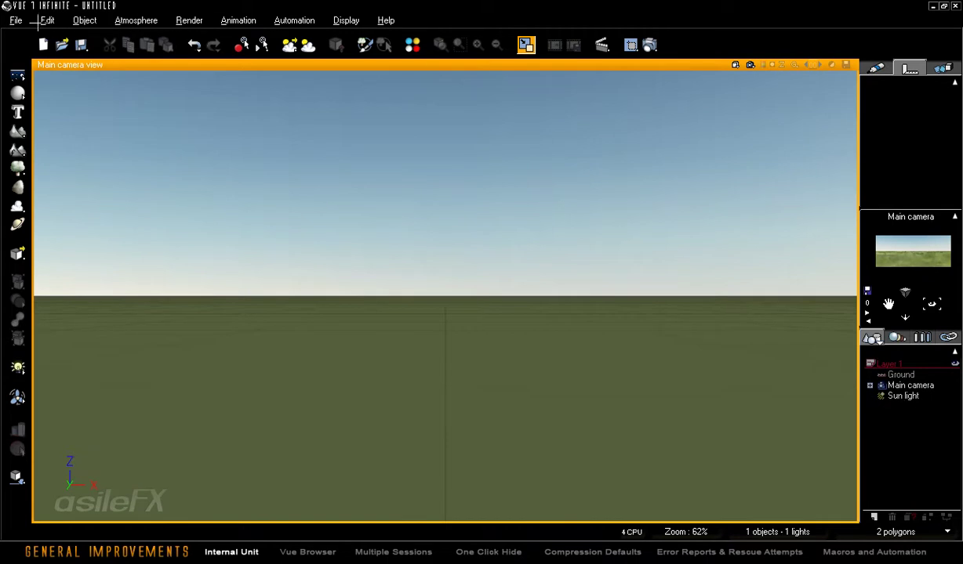
# Step: Set the display unit to Metric (automatic) in the options and accept the change
pyautogui.click(16, 21)
pyautogui.click(75, 323)
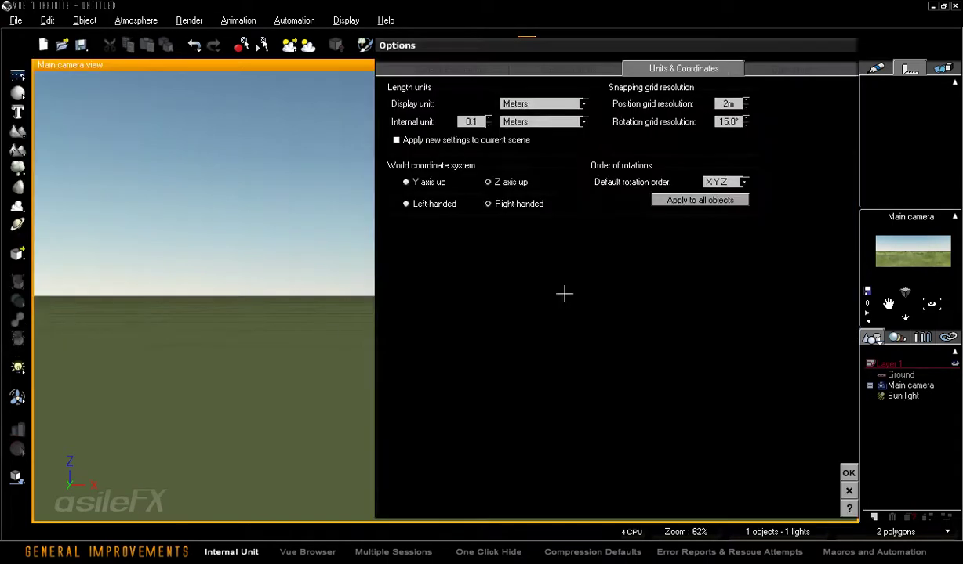
pyautogui.click(549, 104)
pyautogui.click(568, 118)
pyautogui.click(848, 473)
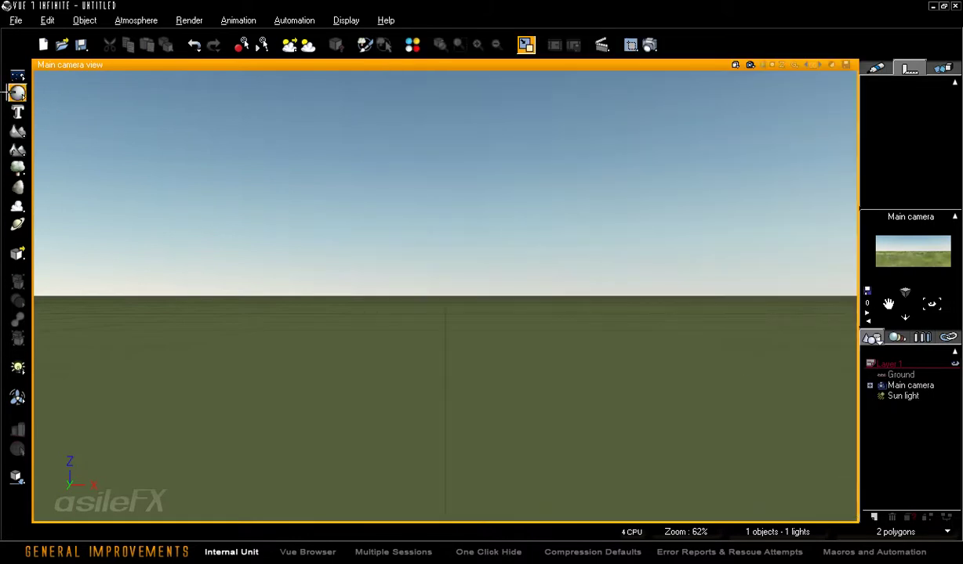
# Step: Add a new sphere to the scene and set the internal unit to 1 meter in the options
pyautogui.click(17, 92)
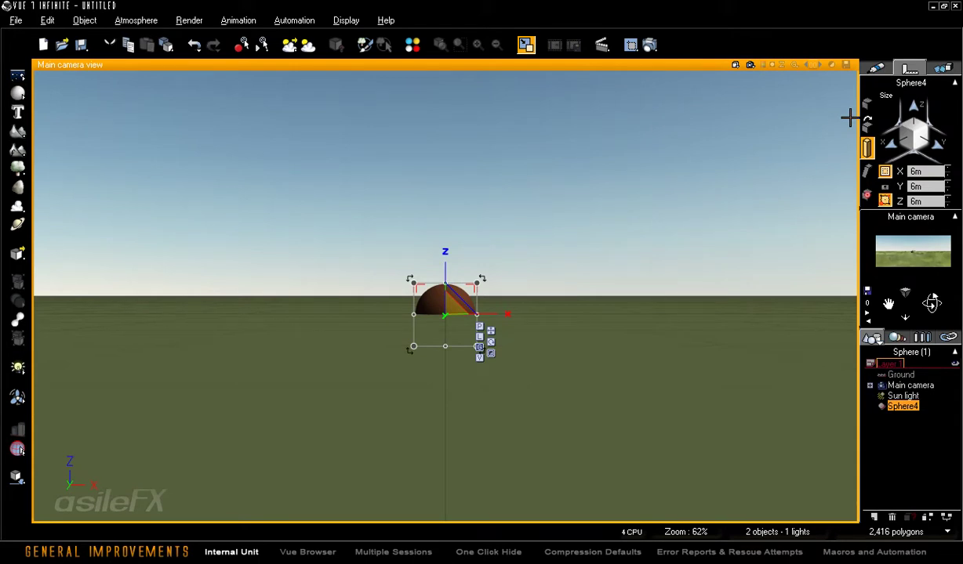
pyautogui.click(16, 21)
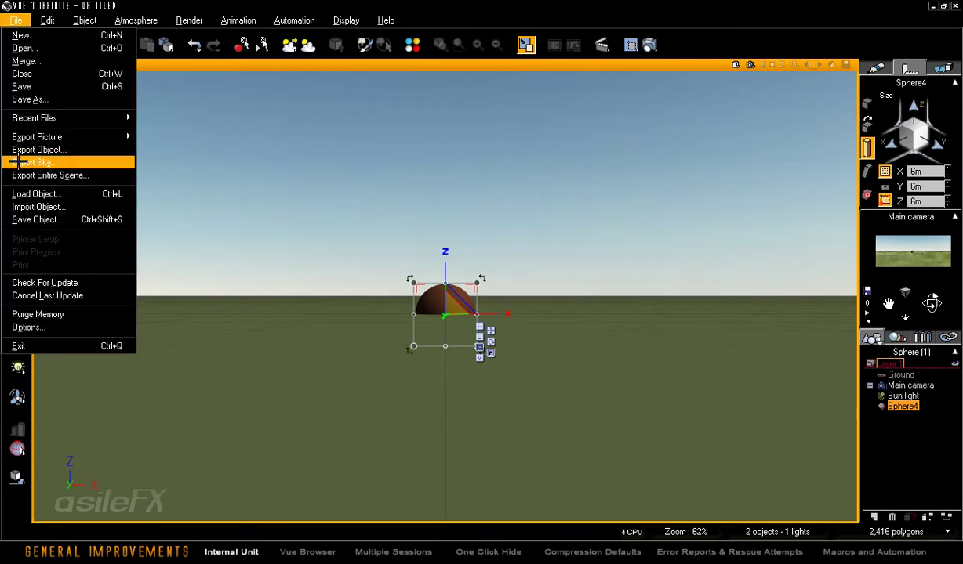
pyautogui.click(28, 327)
pyautogui.click(470, 120)
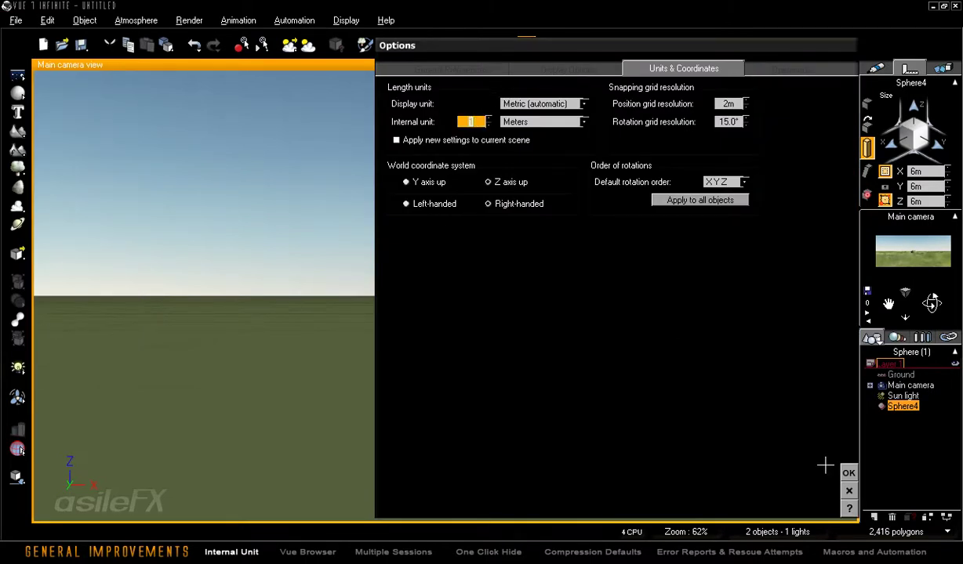
pyautogui.click(848, 473)
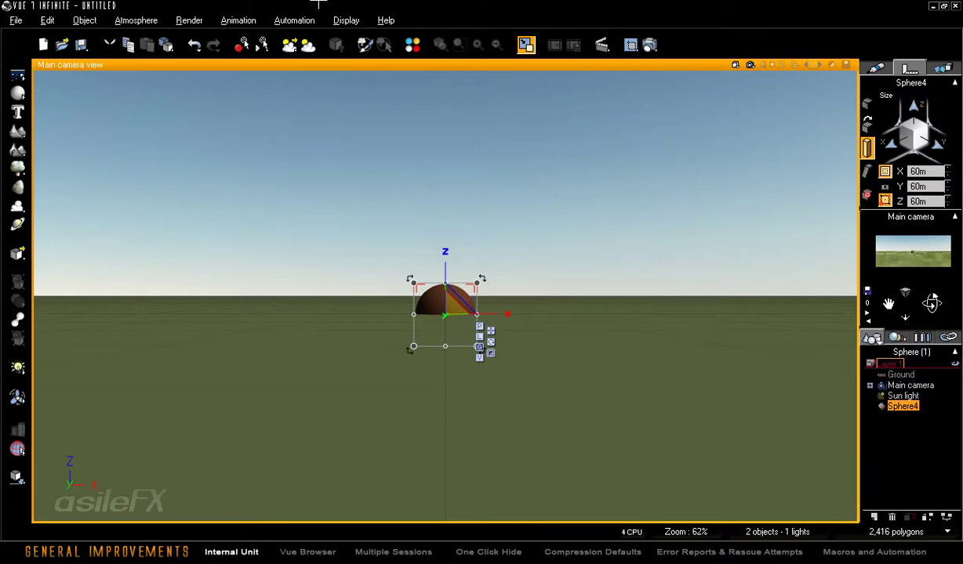
# Step: Examine the sky, fog and haze altitudes and the aerial perspective in the Atmosphere Editor
pyautogui.click(145, 19)
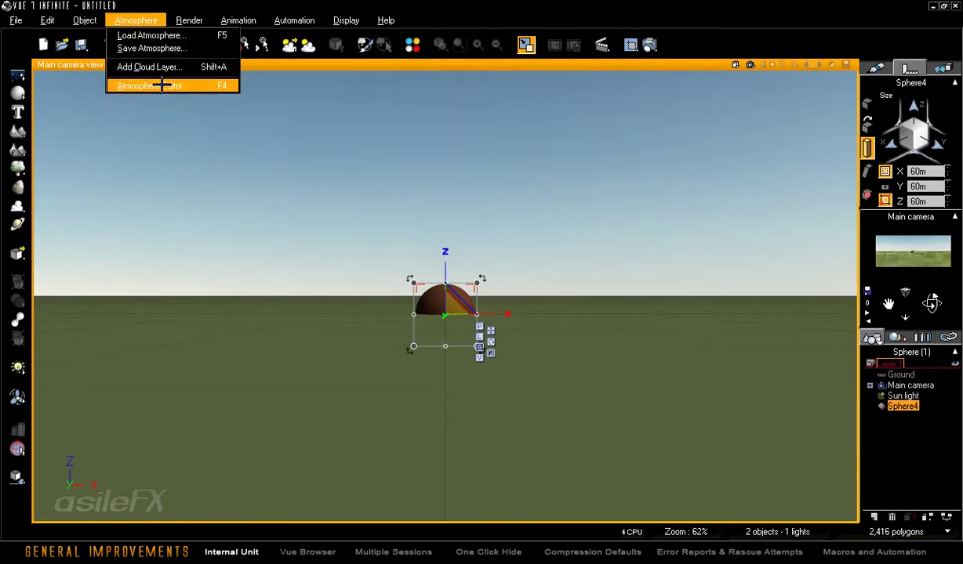
pyautogui.click(160, 85)
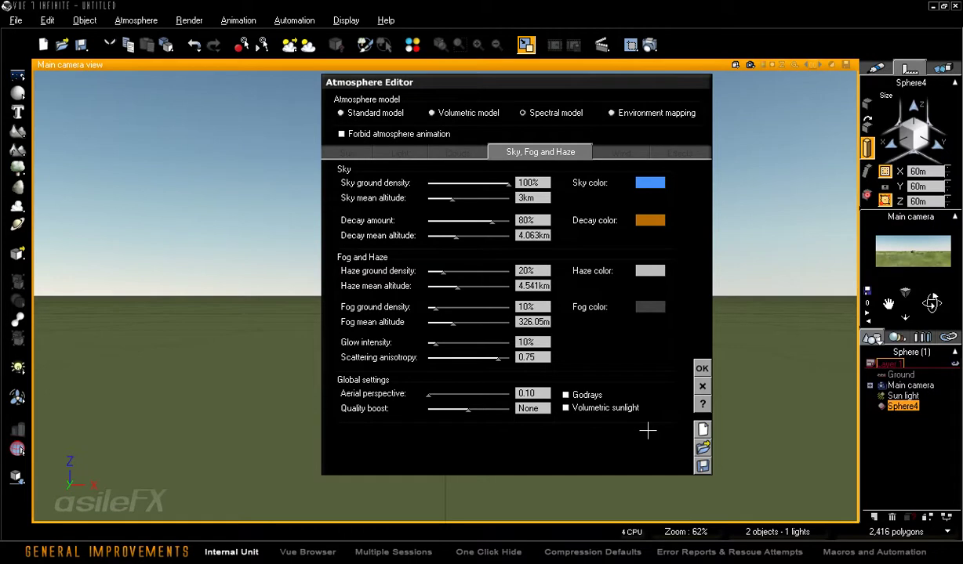
pyautogui.click(702, 368)
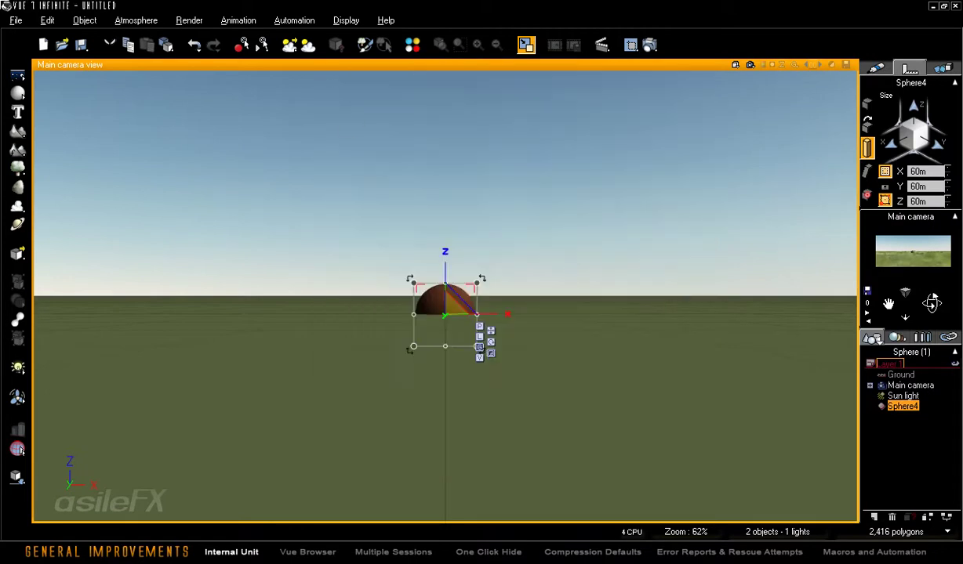
# Step: Set the internal unit to 0.1 meters in the Units & Coordinates options and accept it
pyautogui.click(14, 21)
pyautogui.click(43, 321)
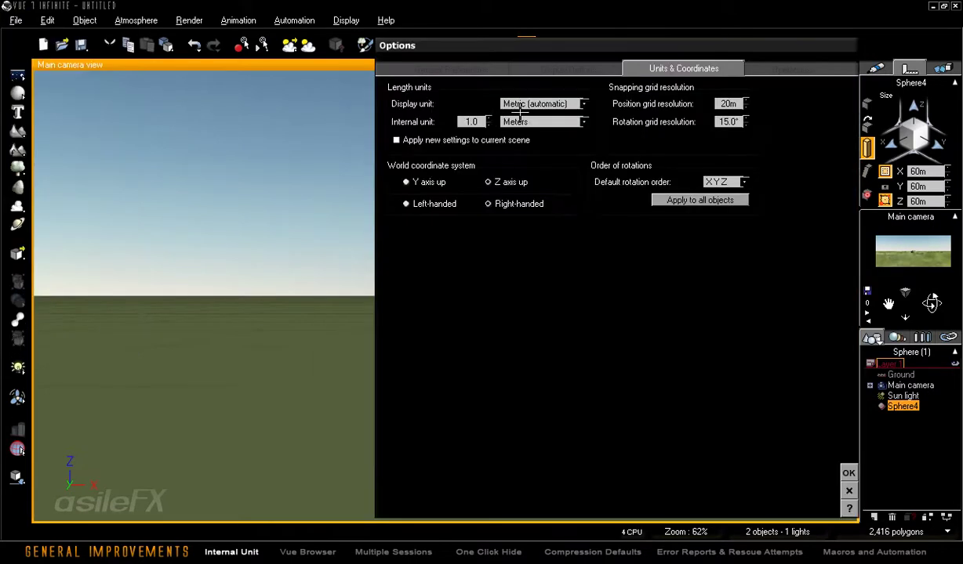
pyautogui.click(469, 122)
pyautogui.write('1')
pyautogui.press('Return')
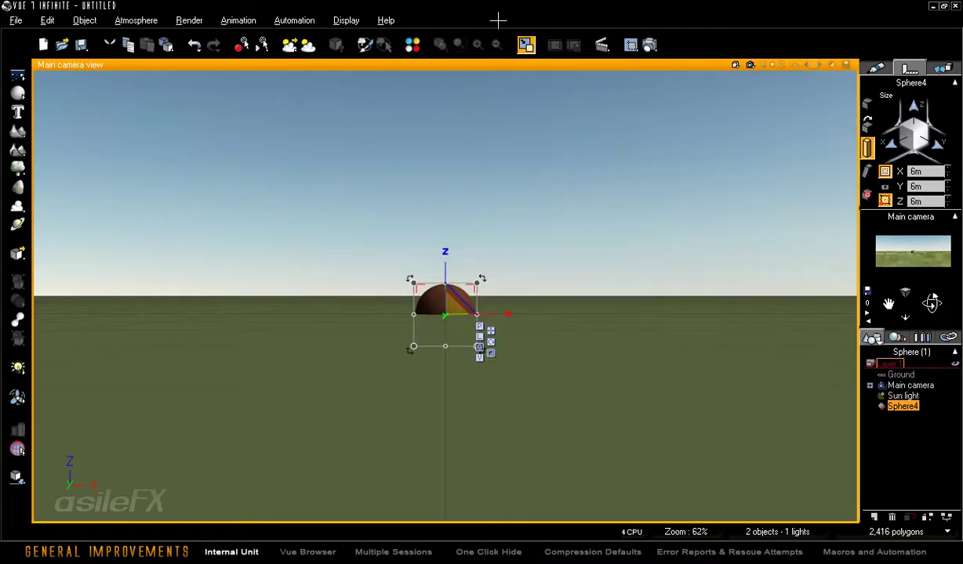
# Step: Open the aerial perspective value for editing in the Atmosphere Editor's Sky, Fog and Haze settings
pyautogui.click(136, 21)
pyautogui.click(143, 84)
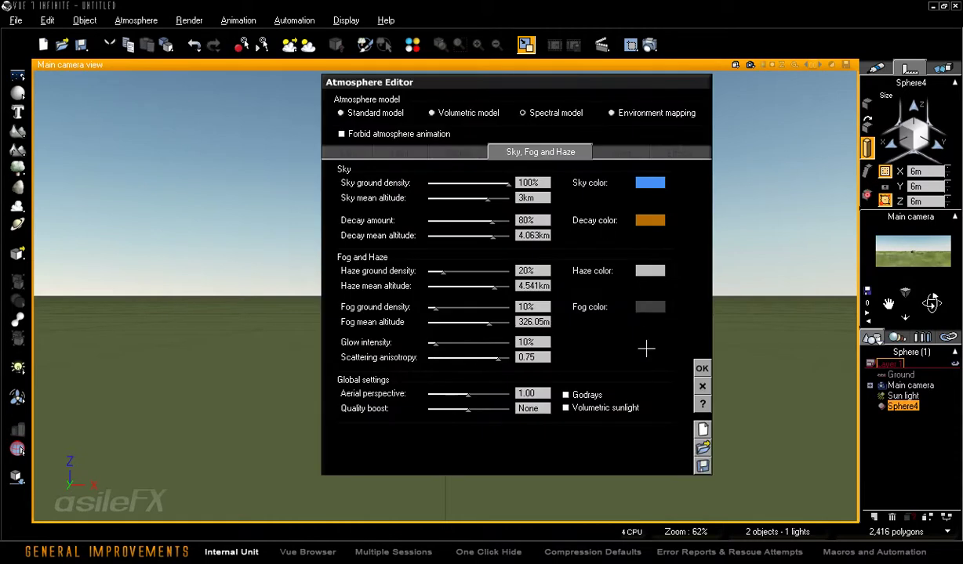
pyautogui.click(545, 395)
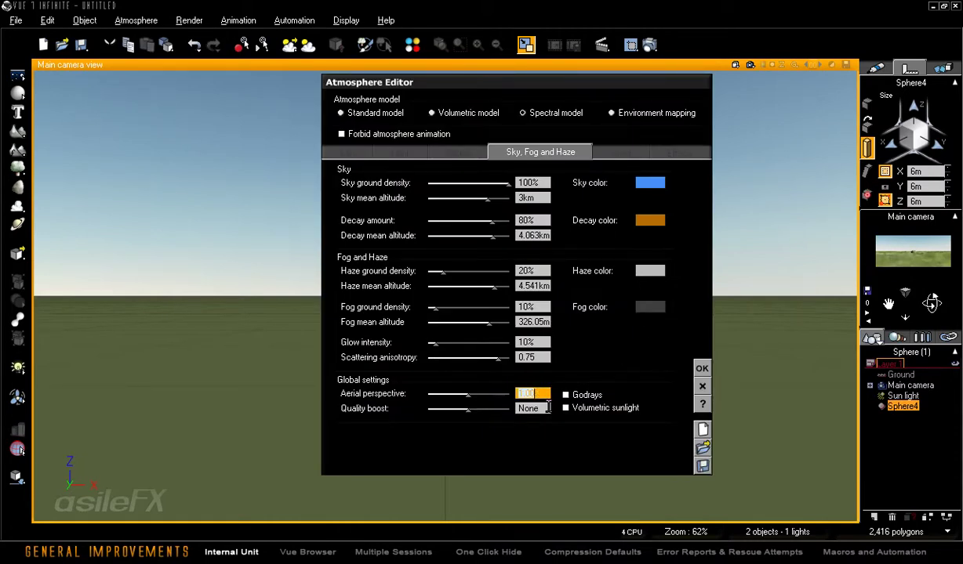